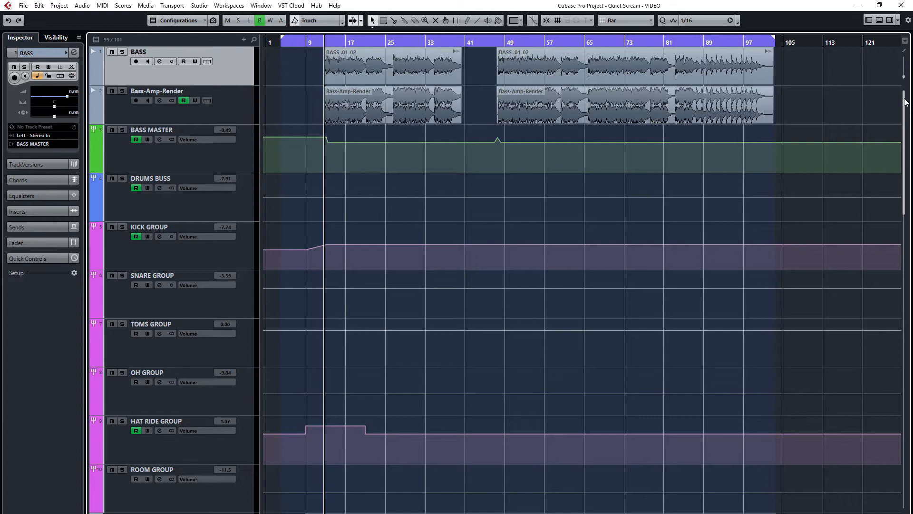
Select the BASS, Bass-Amp-Render and BASS MASTER tracks in turn to inspect their routing
{"action": "left_click_drag", "start_coordinate": [907, 100], "coordinate": [906, 399]}
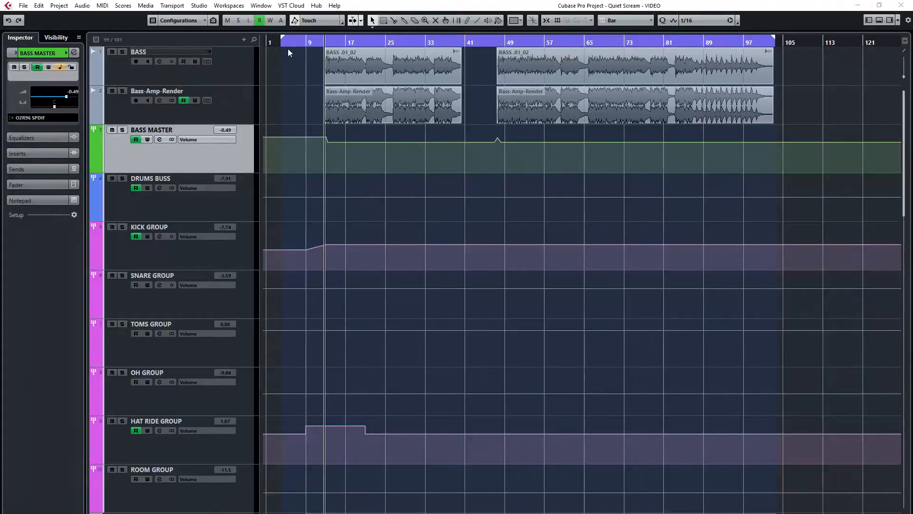
{"action": "left_click", "coordinate": [229, 64]}
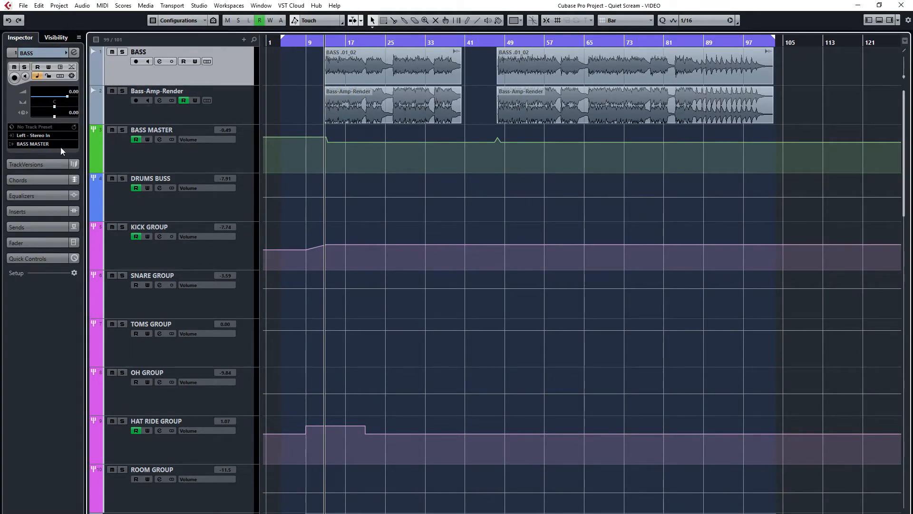
{"action": "left_click", "coordinate": [225, 112]}
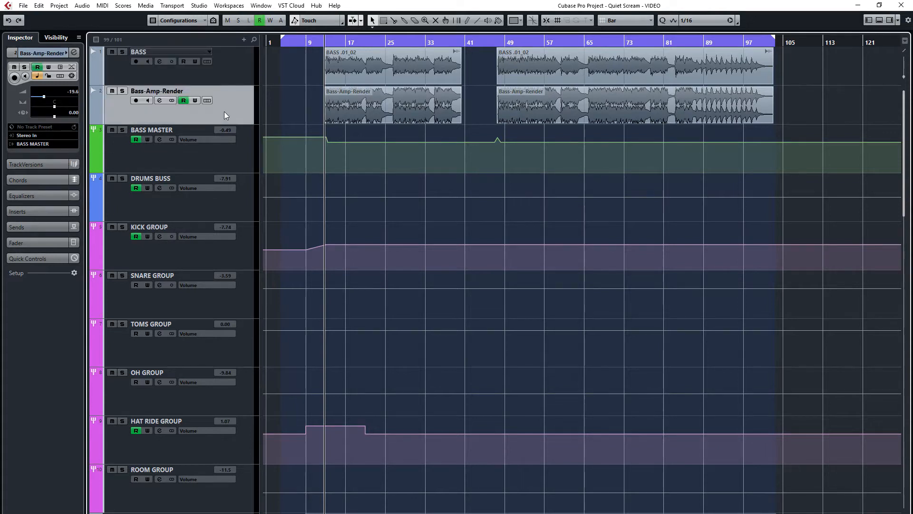
{"action": "left_click", "coordinate": [179, 153]}
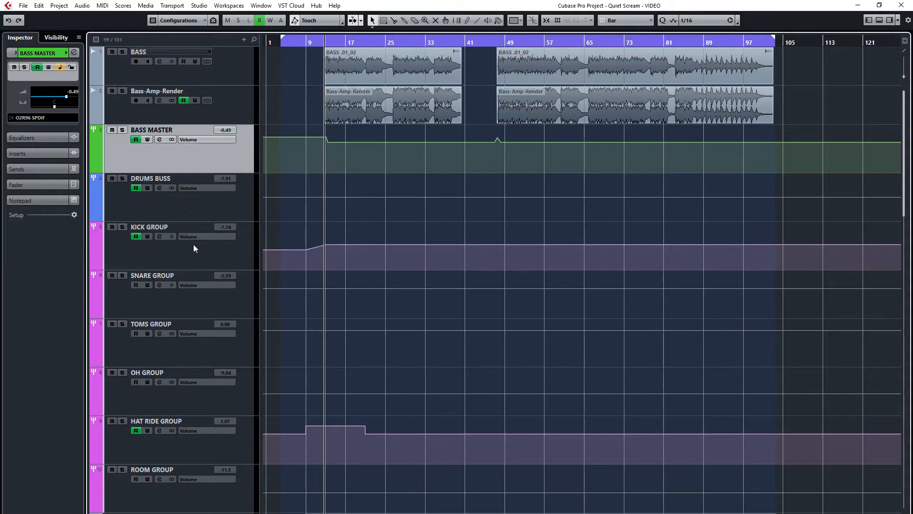
Go through the drum group tracks from KICK GROUP to ROOM GROUP and view the contents of the DRUMS FOLDER
{"action": "left_click", "coordinate": [207, 253]}
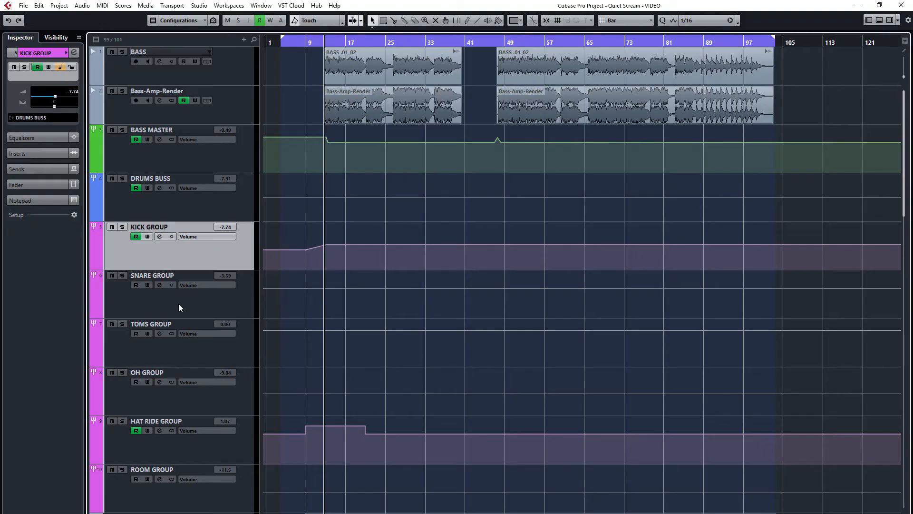
{"action": "left_click", "coordinate": [178, 303]}
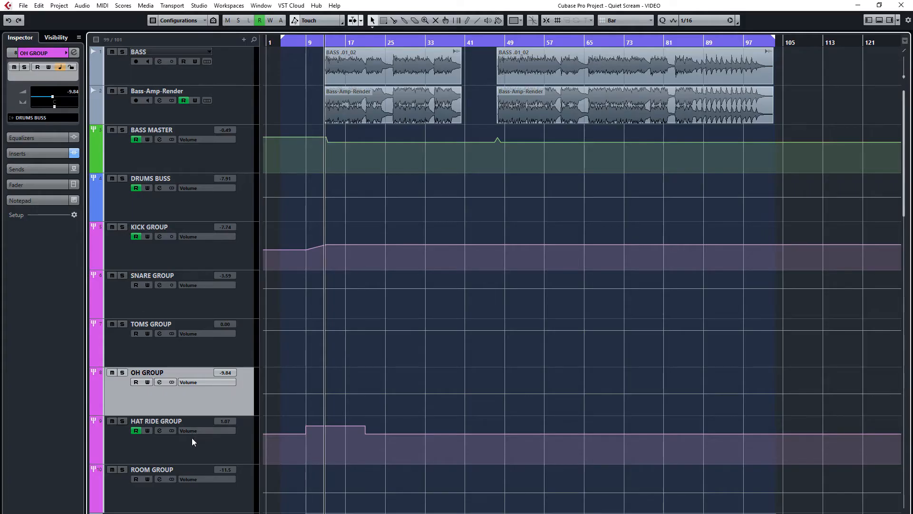
{"action": "key", "text": "Down"}
{"action": "key", "text": "Down"}
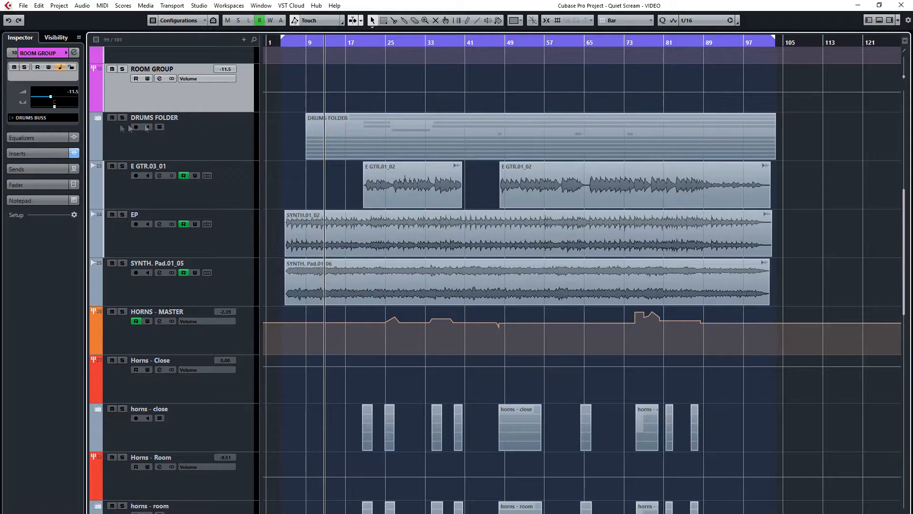
{"action": "left_click", "coordinate": [97, 119]}
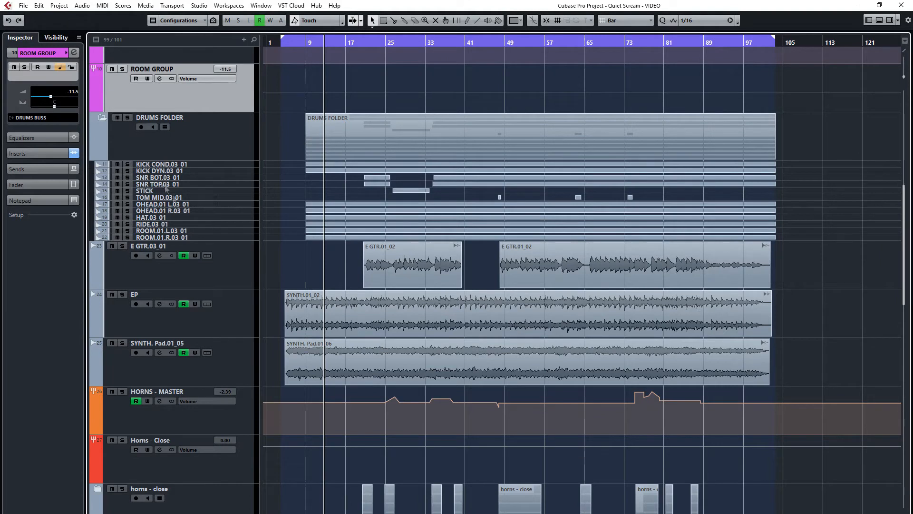
{"action": "left_click", "coordinate": [103, 118]}
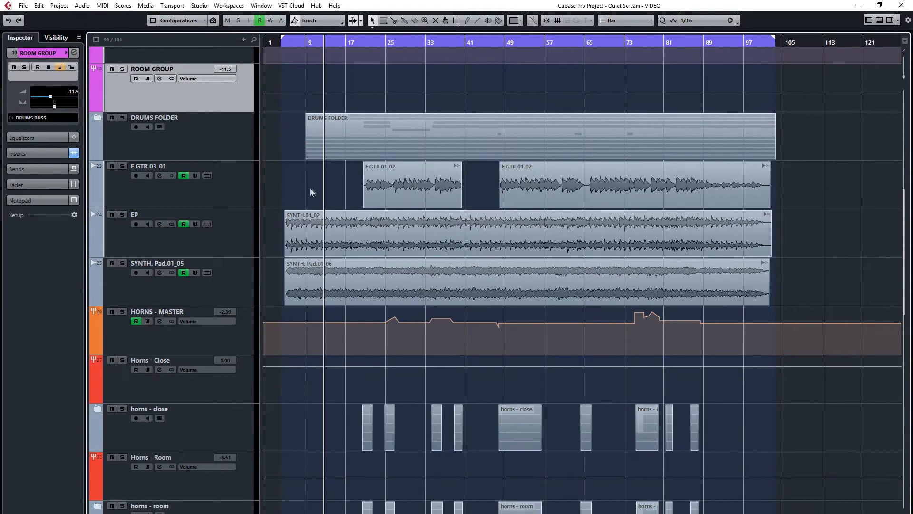
Select the E GTR.03_01 and HORNS - MASTER tracks, and view the tracks inside the horns - close folder
{"action": "left_click", "coordinate": [228, 205]}
{"action": "left_click", "coordinate": [230, 333]}
{"action": "scroll", "coordinate": [369, 343], "scroll_direction": "down", "scroll_amount": 3}
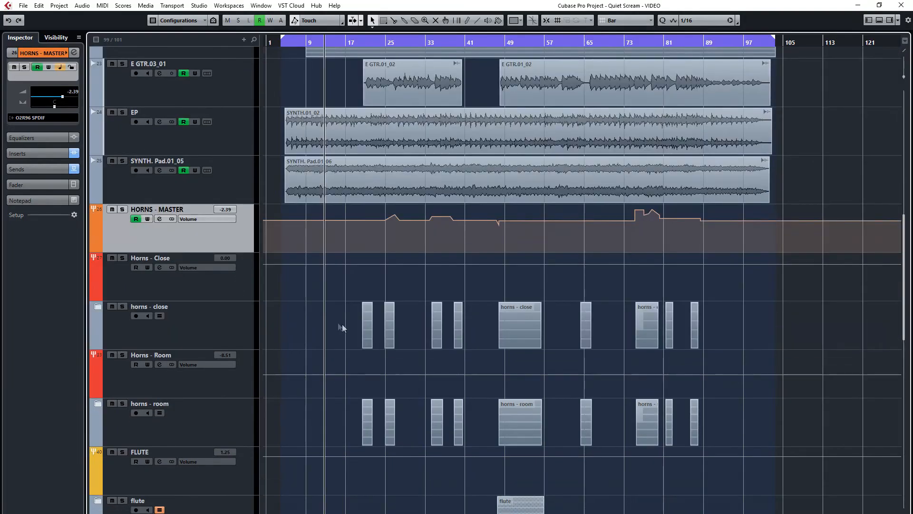
{"action": "scroll", "coordinate": [259, 300], "scroll_direction": "down", "scroll_amount": 2}
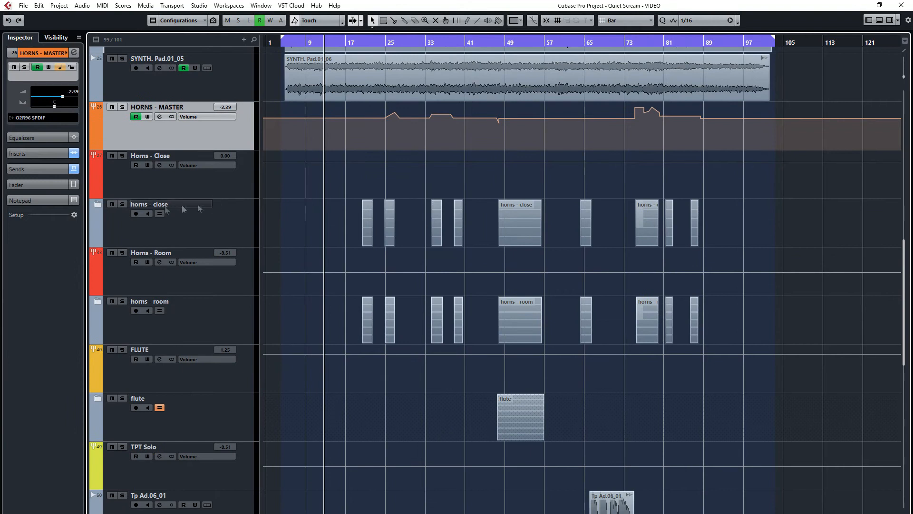
{"action": "left_click", "coordinate": [98, 205]}
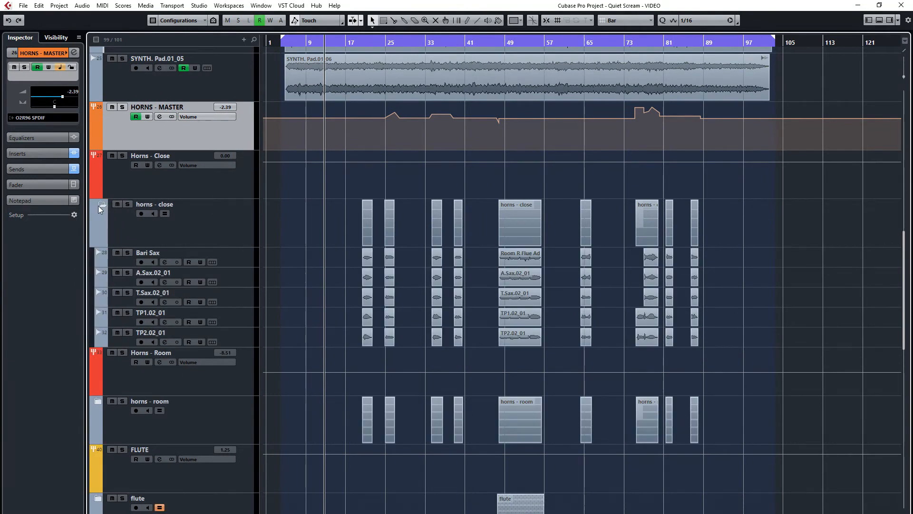
{"action": "left_click", "coordinate": [99, 206]}
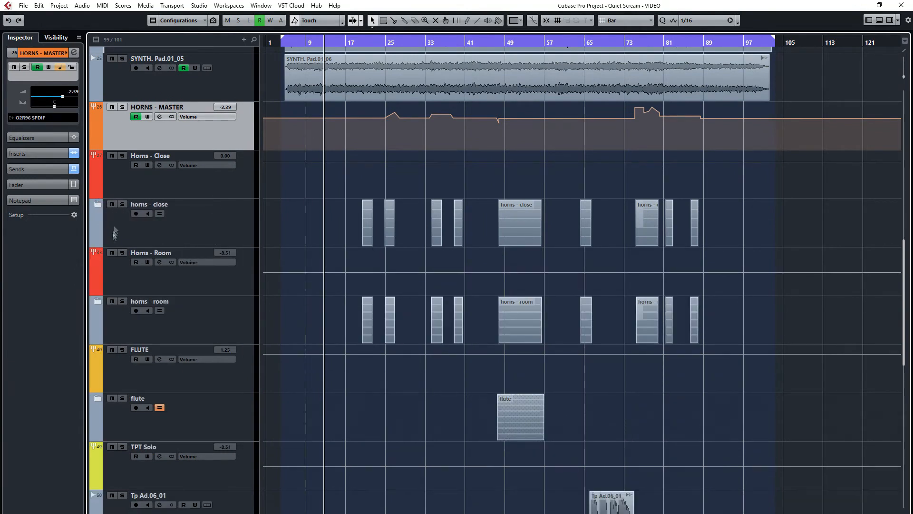
Select the Horns - Close and Horns - Room groups and expand the horns - room folder to view its tracks
{"action": "left_click", "coordinate": [155, 176]}
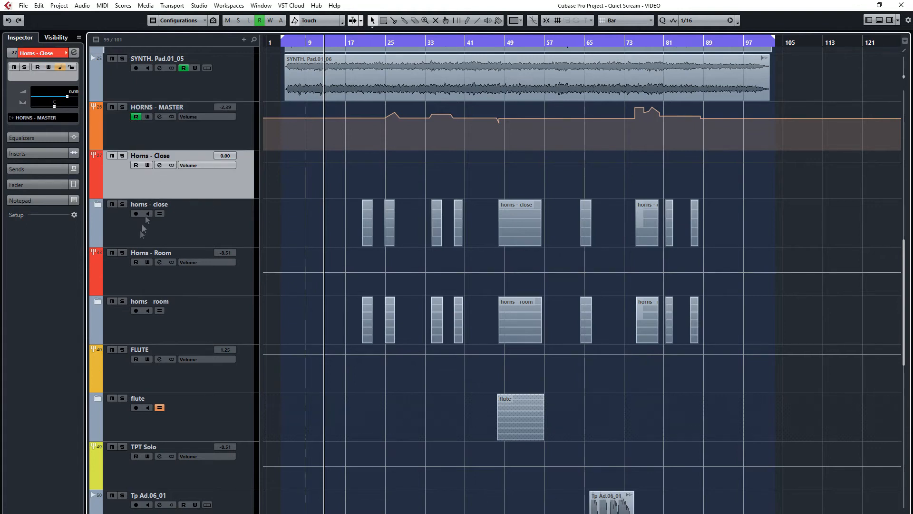
{"action": "left_click", "coordinate": [118, 275]}
{"action": "left_click", "coordinate": [96, 301]}
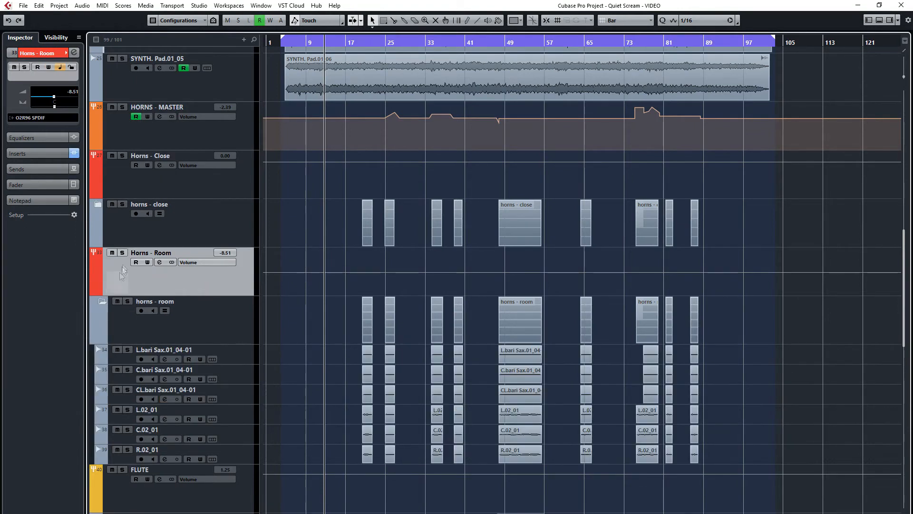
Select the FLUTE group, then expand the flute folder to view its tracks and collapse it again
{"action": "scroll", "coordinate": [93, 285], "scroll_direction": "down", "scroll_amount": 2}
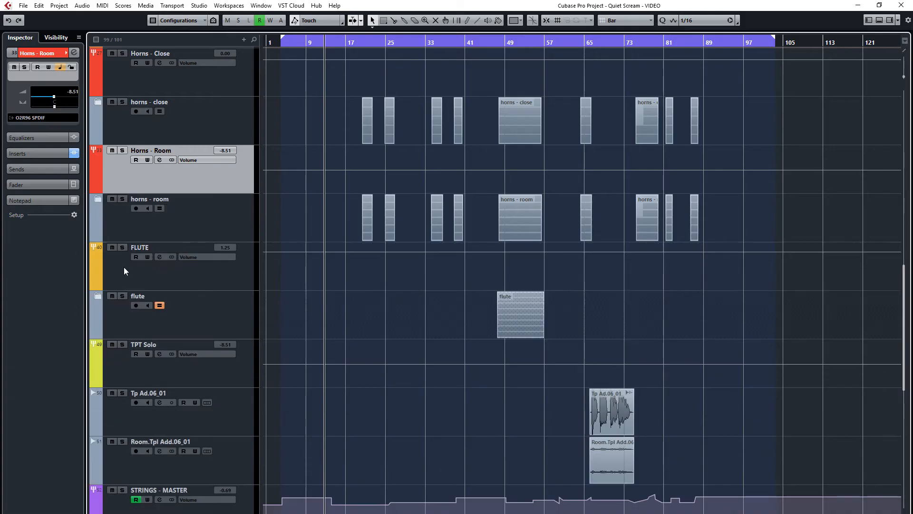
{"action": "left_click", "coordinate": [123, 267]}
{"action": "scroll", "coordinate": [124, 267], "scroll_direction": "down", "scroll_amount": 2}
{"action": "left_click", "coordinate": [98, 194]}
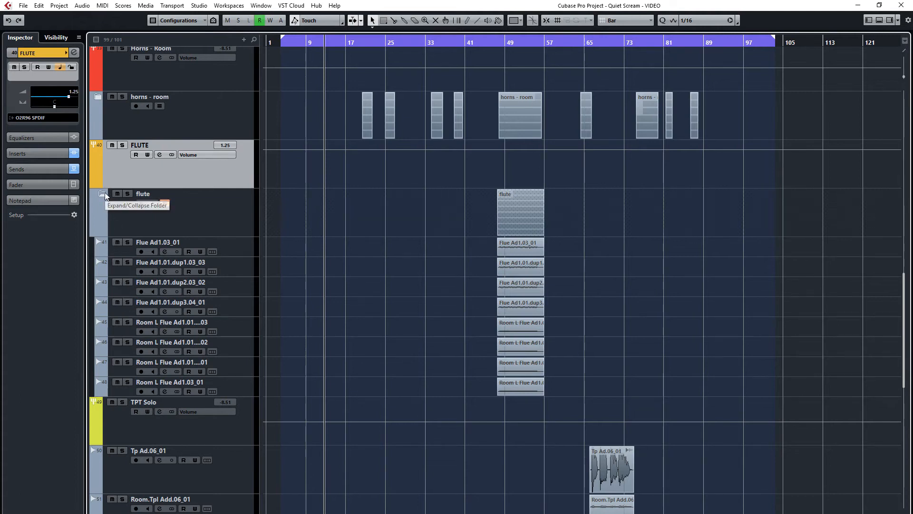
{"action": "left_click", "coordinate": [104, 193]}
Select the TPT Solo group and its trumpet tracks Tp Ad.06_01 and Room.Tpl Add.06_01 in turn
{"action": "left_click", "coordinate": [128, 272]}
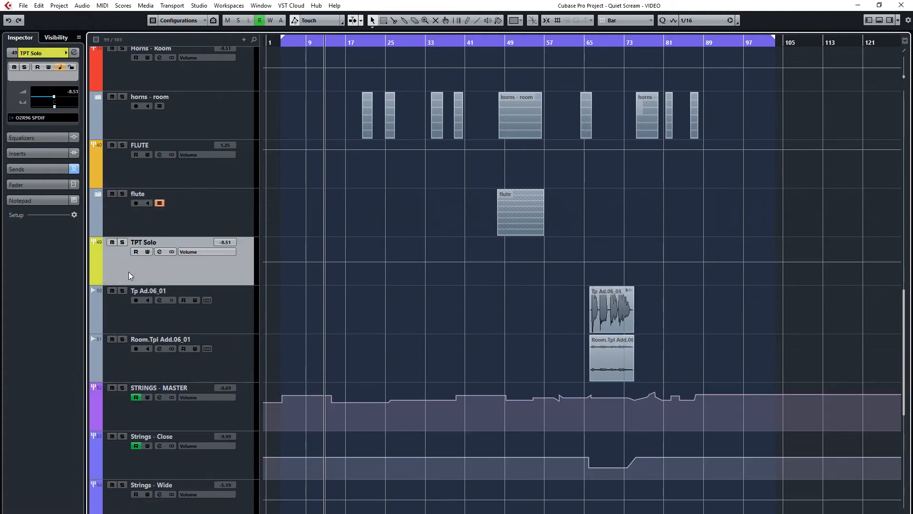
{"action": "left_click", "coordinate": [118, 310]}
{"action": "left_click", "coordinate": [128, 361]}
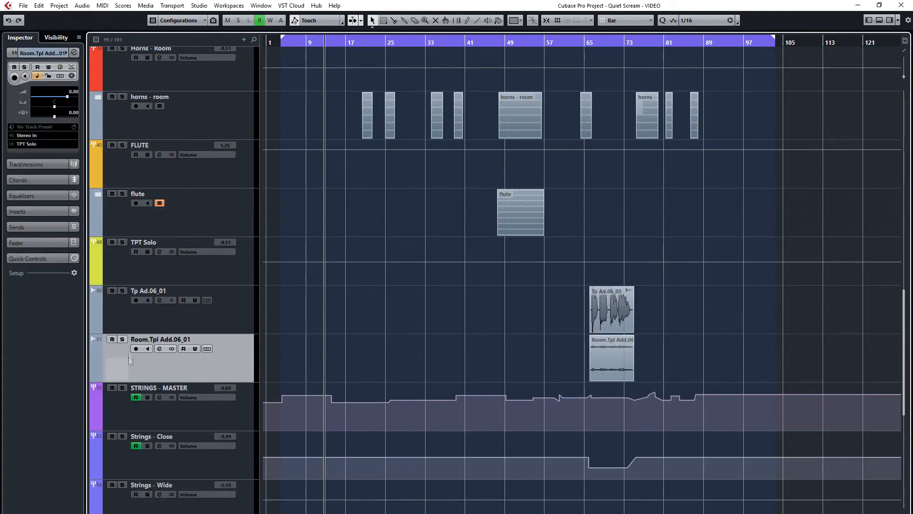
Select STRINGS - MASTER and the Strings - Close, Strings - Wide and Strings - Decca groups in turn
{"action": "scroll", "coordinate": [140, 286], "scroll_direction": "down", "scroll_amount": 4}
{"action": "left_click", "coordinate": [141, 213]}
{"action": "left_click", "coordinate": [169, 257]}
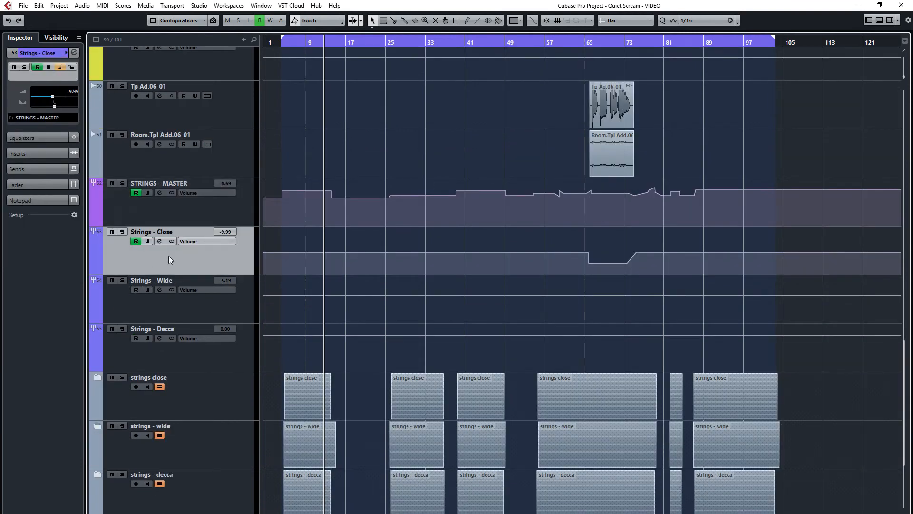
{"action": "left_click", "coordinate": [160, 302]}
{"action": "left_click", "coordinate": [184, 350]}
Expand and collapse the strings close, strings - wide and strings - decca folders to view their tracks
{"action": "scroll", "coordinate": [176, 340], "scroll_direction": "down", "scroll_amount": 2}
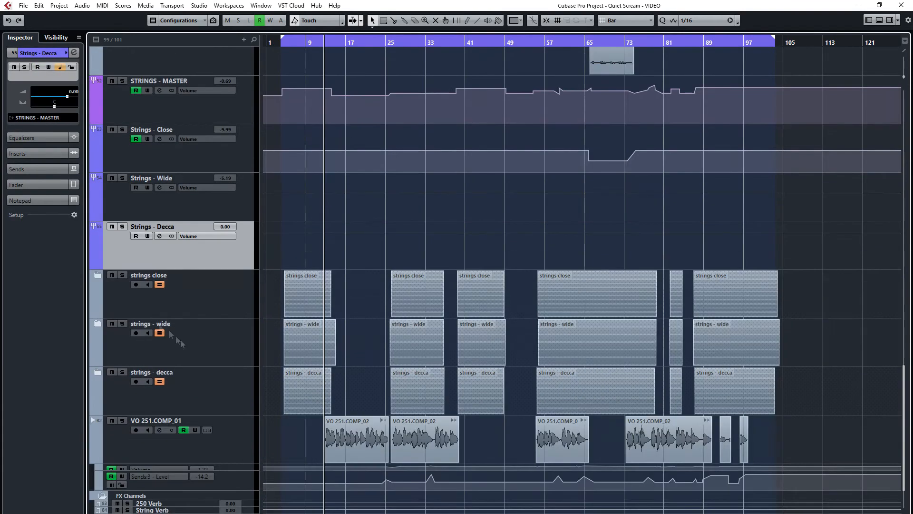
{"action": "left_click", "coordinate": [98, 275]}
{"action": "scroll", "coordinate": [114, 292], "scroll_direction": "down", "scroll_amount": 2}
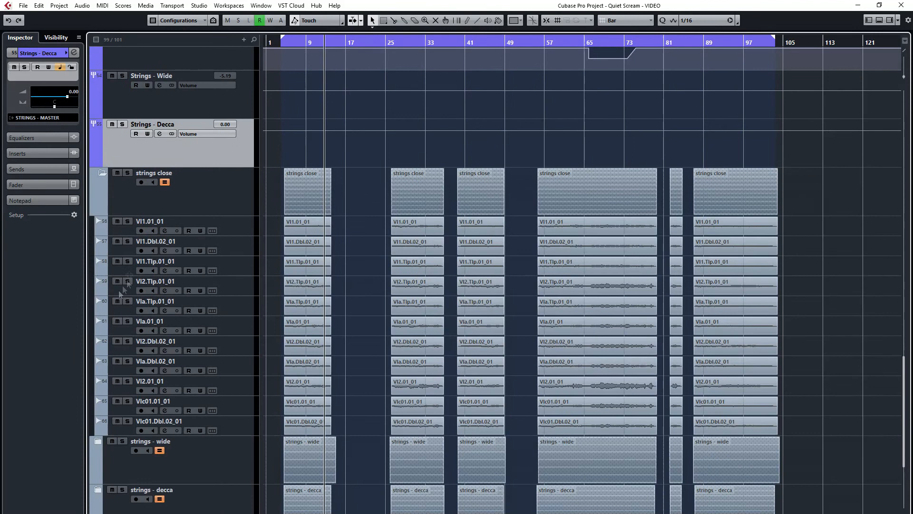
{"action": "left_click", "coordinate": [104, 172]}
{"action": "left_click", "coordinate": [101, 256]}
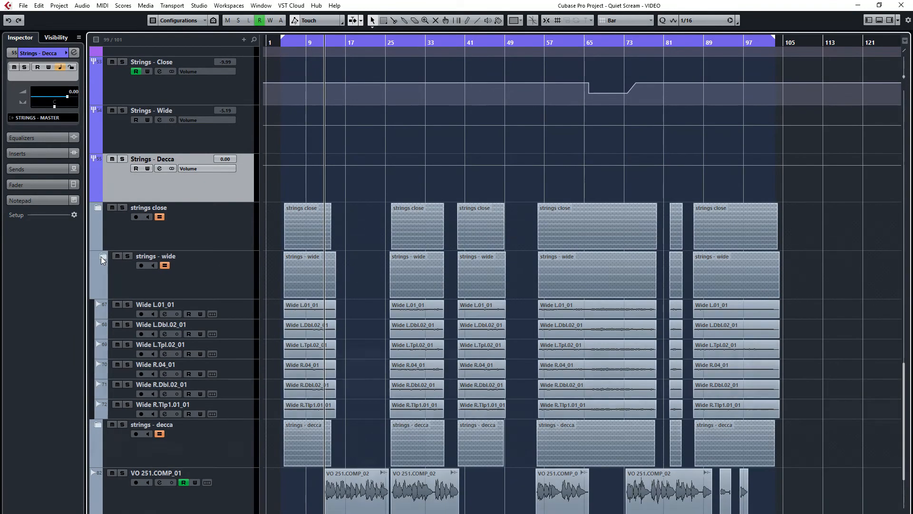
{"action": "left_click", "coordinate": [101, 256]}
{"action": "left_click", "coordinate": [98, 308]}
{"action": "left_click", "coordinate": [102, 304]}
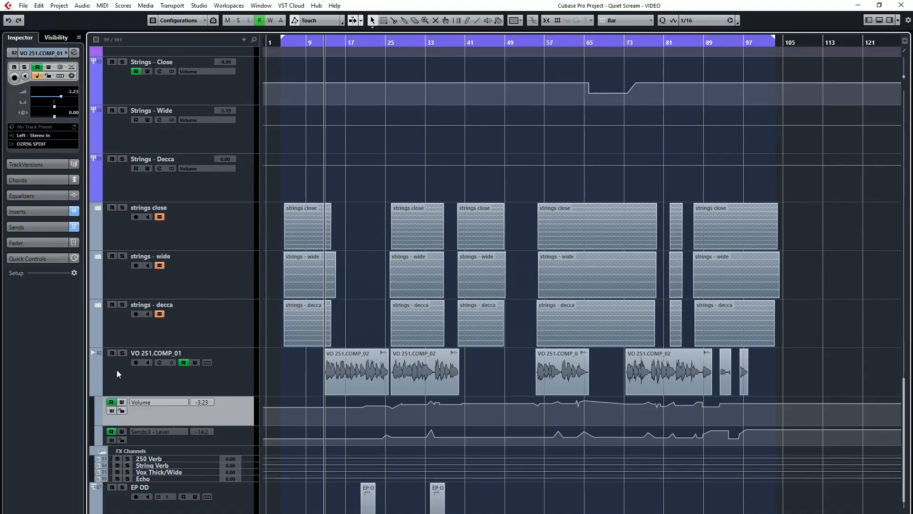
Select the VO 251.COMP_01 vocal track and examine its automation lanes and the FX Channels below
{"action": "left_click", "coordinate": [124, 375]}
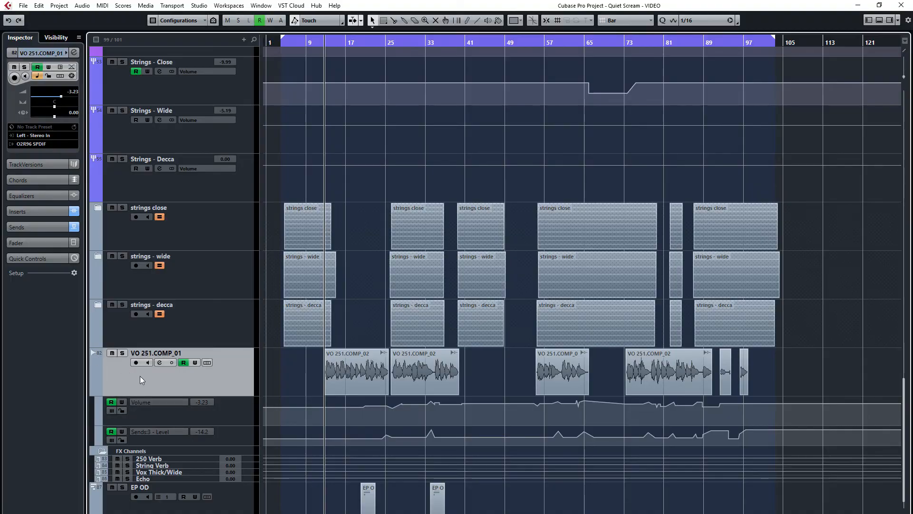
{"action": "scroll", "coordinate": [140, 376], "scroll_direction": "down", "scroll_amount": 1}
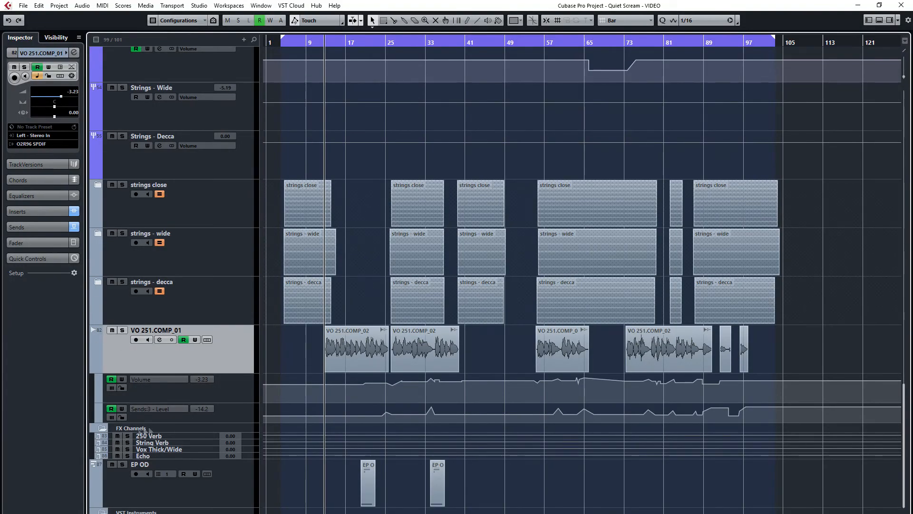
{"action": "scroll", "coordinate": [101, 429], "scroll_direction": "up", "scroll_amount": 1}
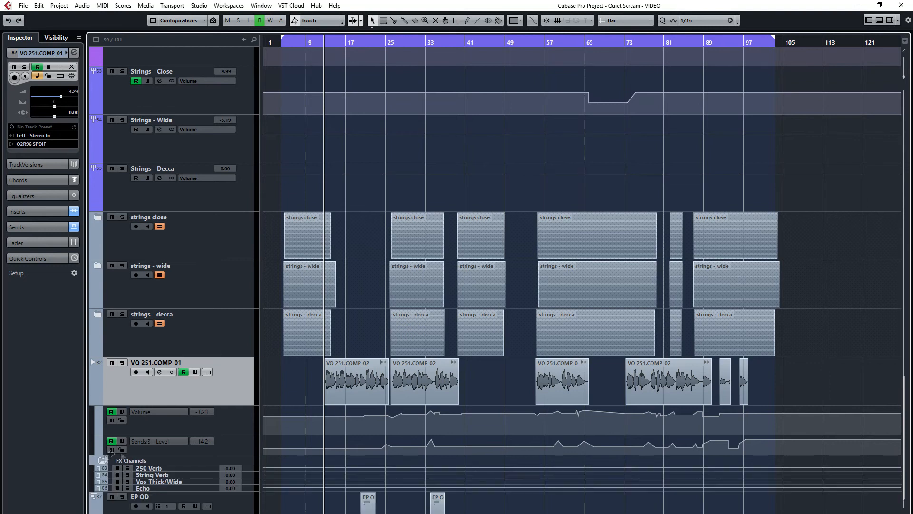
{"action": "scroll", "coordinate": [111, 452], "scroll_direction": "down", "scroll_amount": 1}
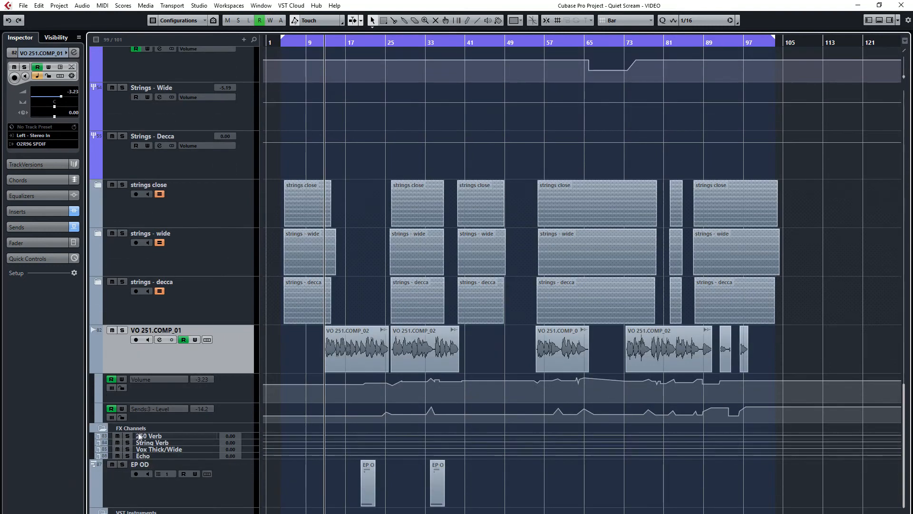
Select the EP OD MIDI track and the VST Instruments folder to inspect their instrument assignment
{"action": "left_click", "coordinate": [232, 483]}
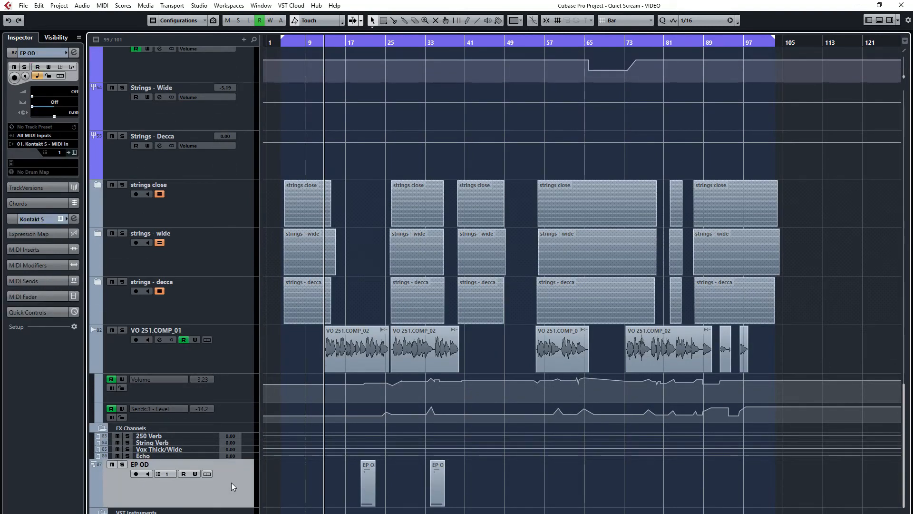
{"action": "left_click", "coordinate": [192, 513]}
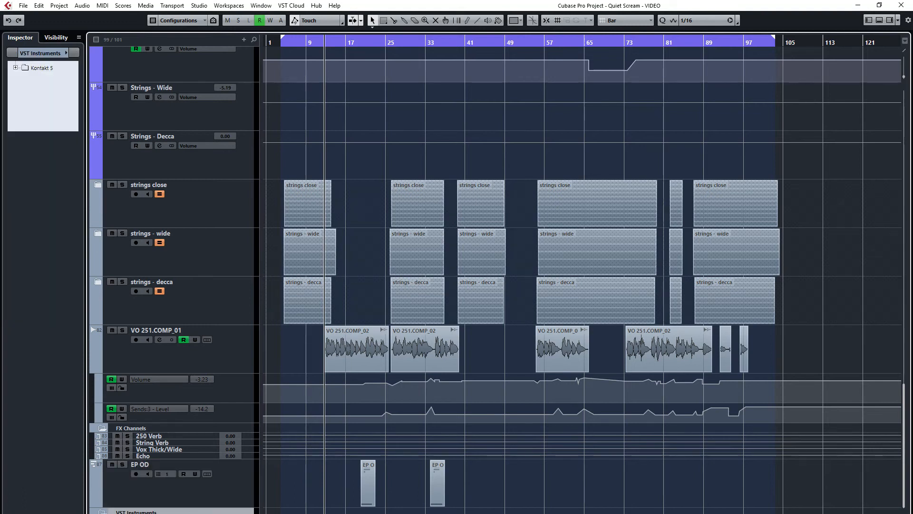
{"action": "key", "text": "Down"}
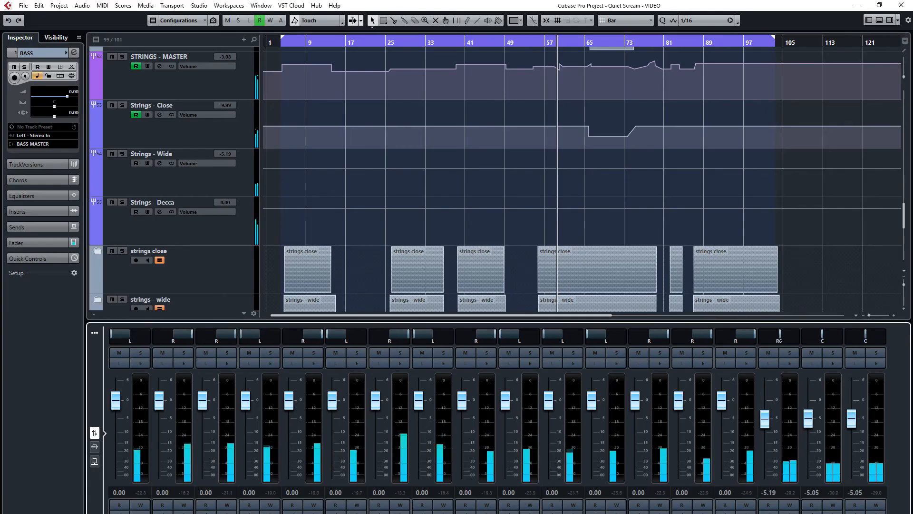
Examine the string and group channel faders and meters in the MixConsole during playback
{"action": "scroll", "coordinate": [498, 419], "scroll_direction": "right", "scroll_amount": 2}
{"action": "scroll", "coordinate": [498, 419], "scroll_direction": "left", "scroll_amount": 9}
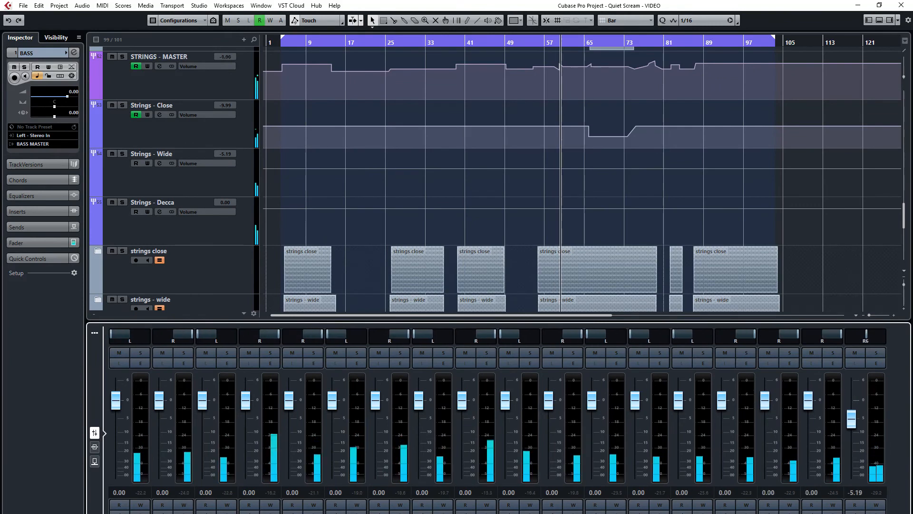
{"action": "scroll", "coordinate": [497, 418], "scroll_direction": "left", "scroll_amount": 14}
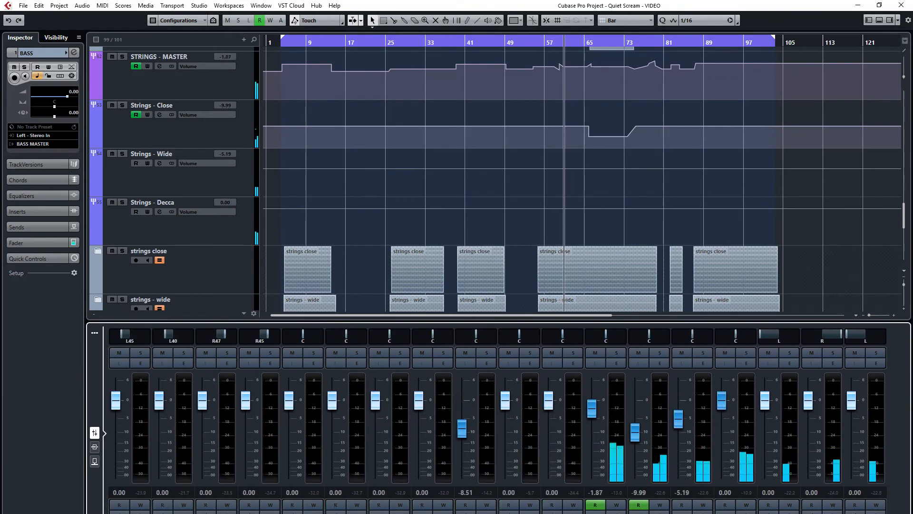